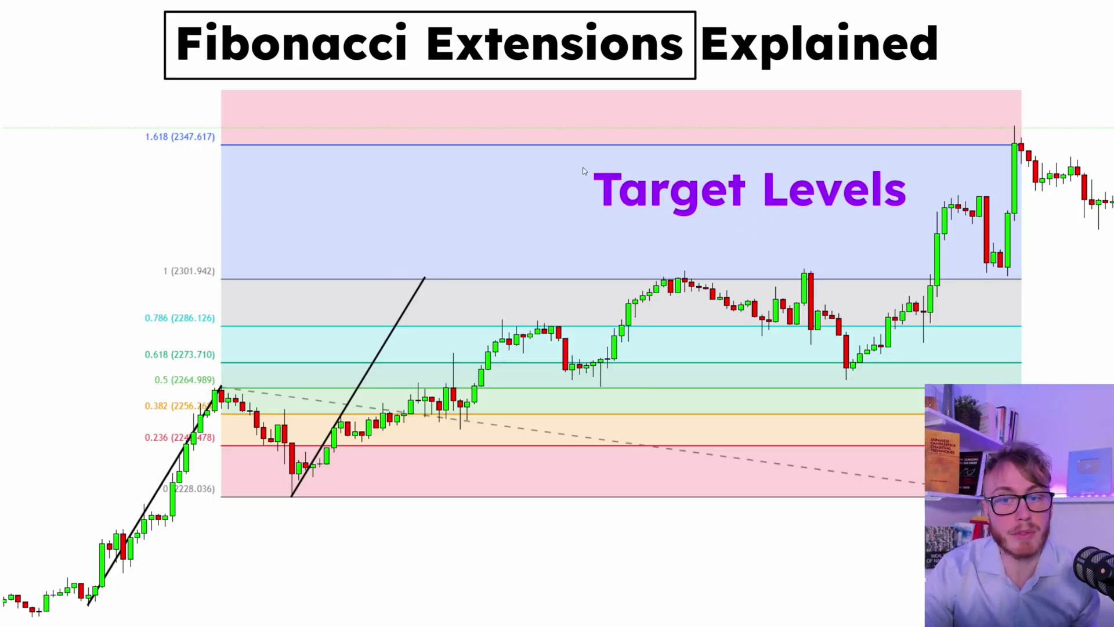
# Step: Draw a rectangle around the 'Target Levels' caption
pyautogui.moveTo(576, 158); pyautogui.dragTo(917, 224)
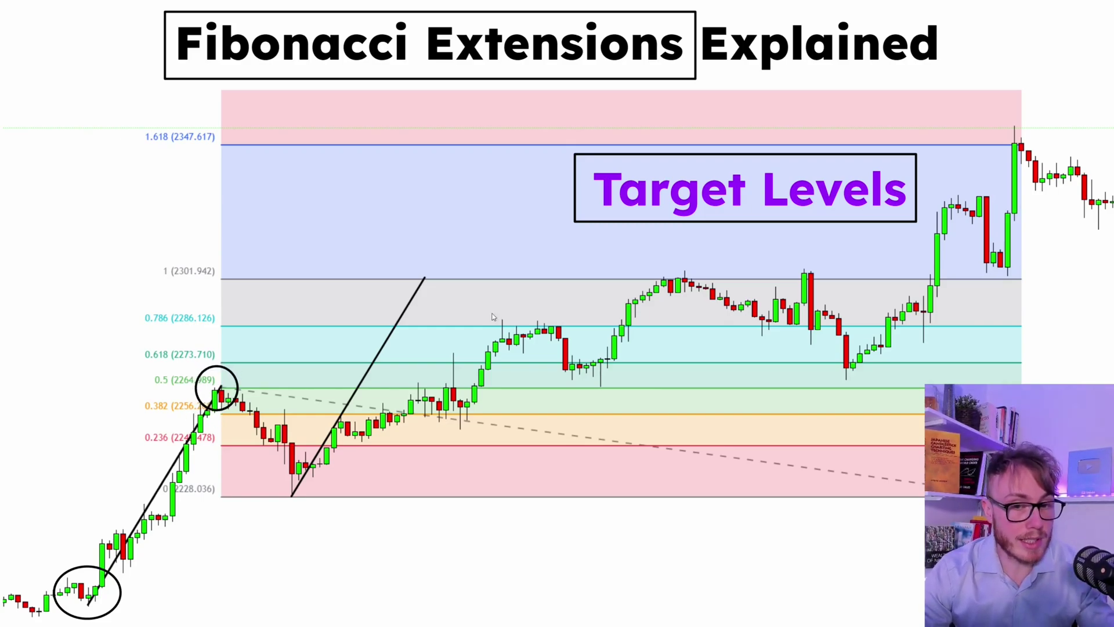
# Step: Box the 0.786 and 1 (2301.942) labels and the candles reacting at each level
pyautogui.moveTo(482, 313); pyautogui.dragTo(576, 337)
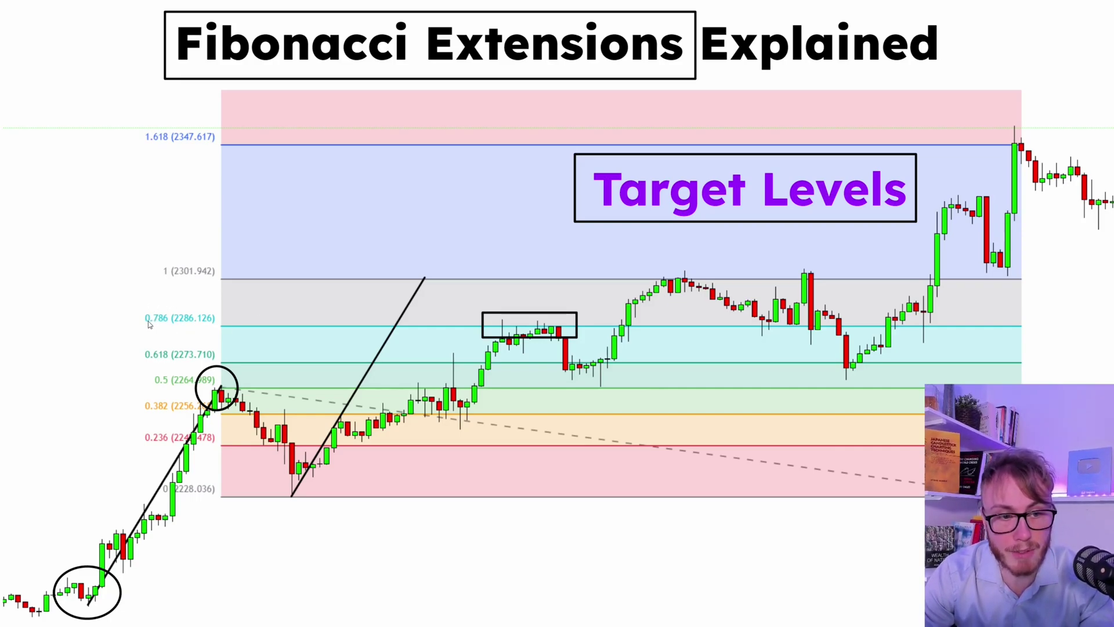
pyautogui.moveTo(134, 307); pyautogui.dragTo(171, 328)
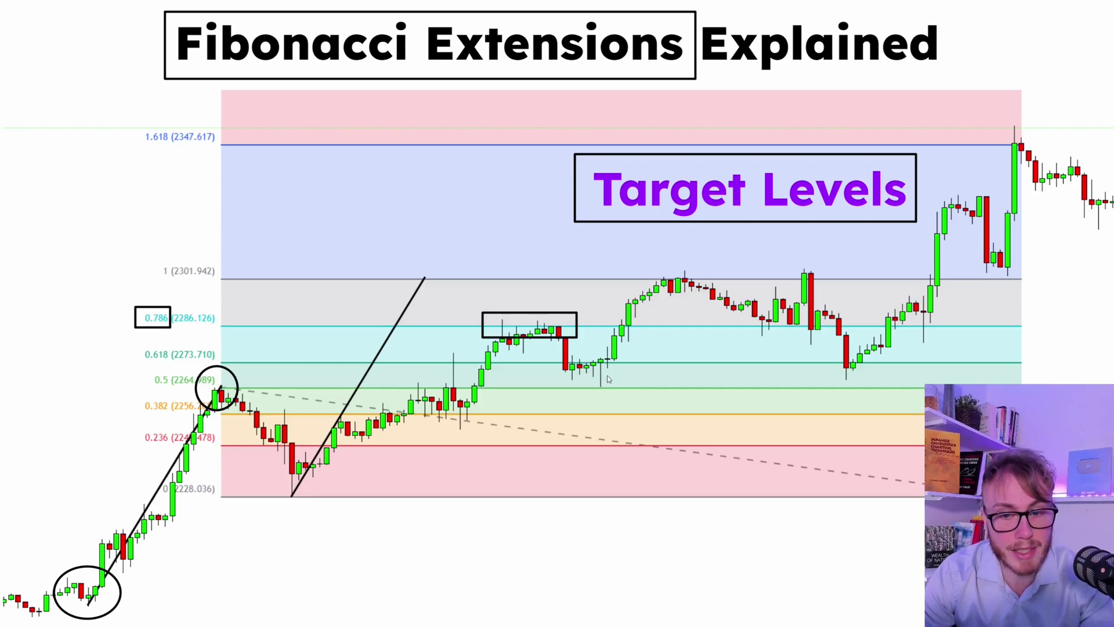
pyautogui.moveTo(146, 261); pyautogui.dragTo(219, 281)
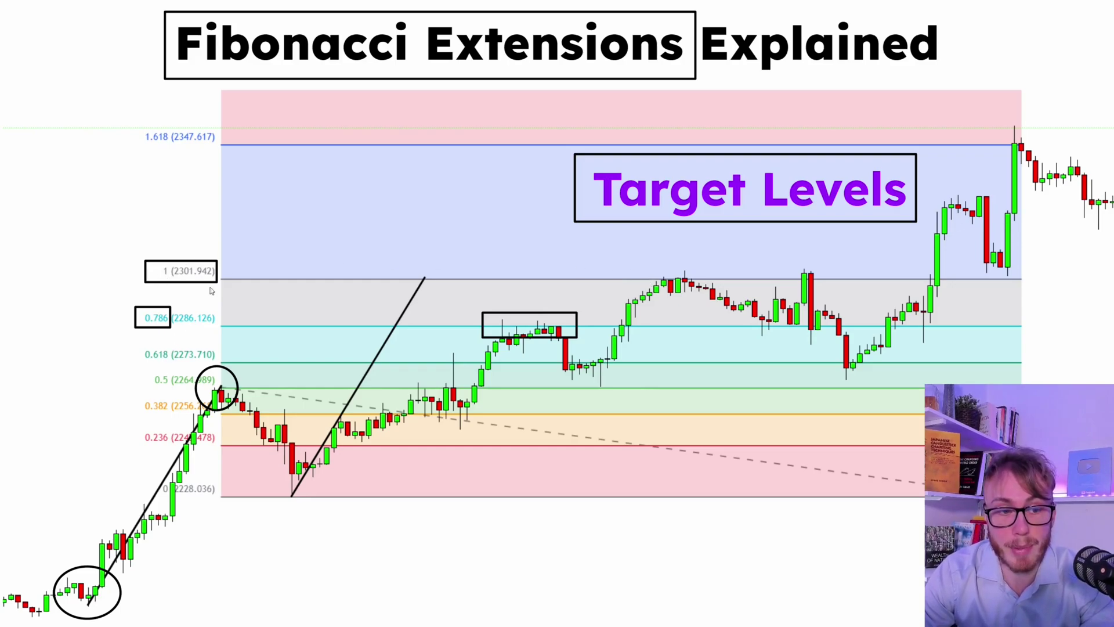
pyautogui.moveTo(642, 265); pyautogui.dragTo(847, 295)
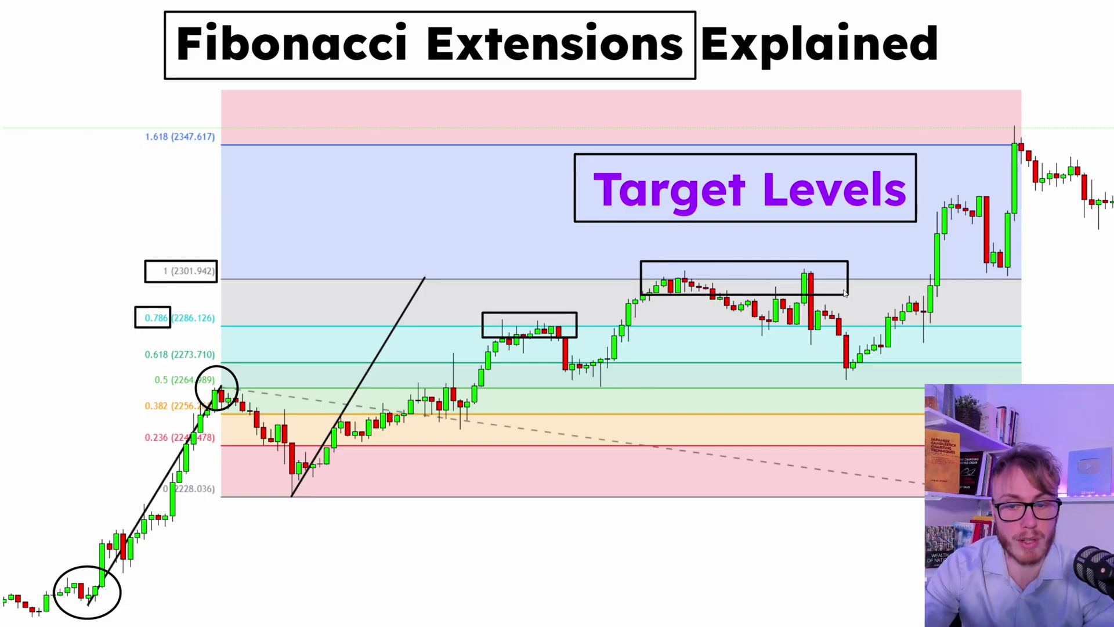
# Step: Arrow the pullback, box the 1.618 (2347.617) label, and arrow the drop after the peak
pyautogui.moveTo(676, 271)
pyautogui.mouseDown()
pyautogui.moveTo(818, 334)
pyautogui.moveTo(853, 384)
pyautogui.moveTo(1012, 139)
pyautogui.mouseUp()
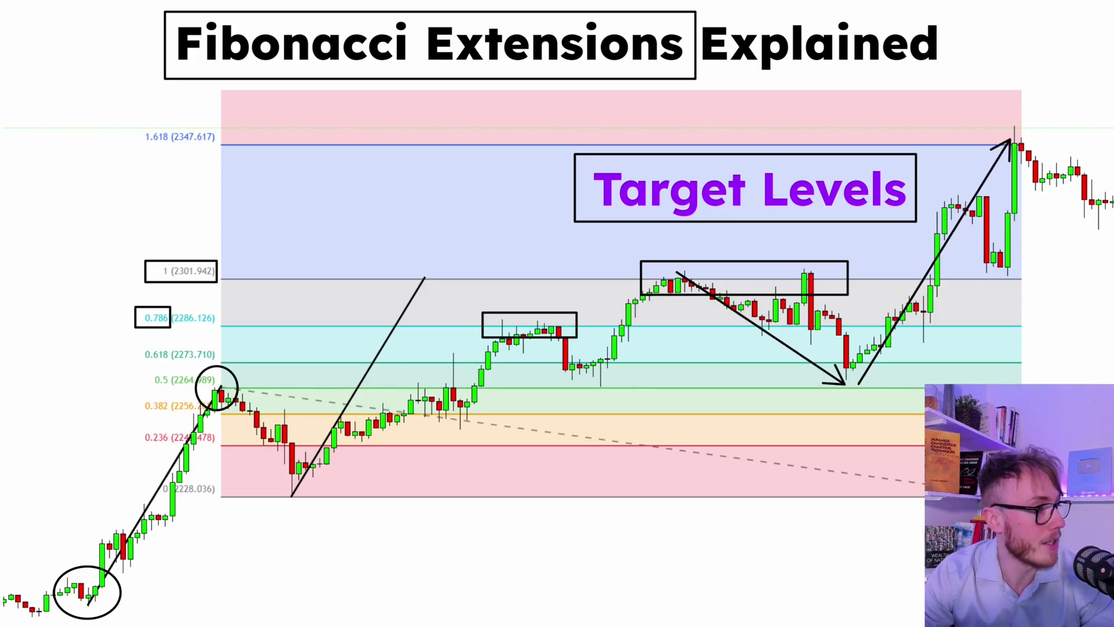
pyautogui.moveTo(130, 115); pyautogui.dragTo(220, 158)
pyautogui.moveTo(150, 131); pyautogui.dragTo(171, 145)
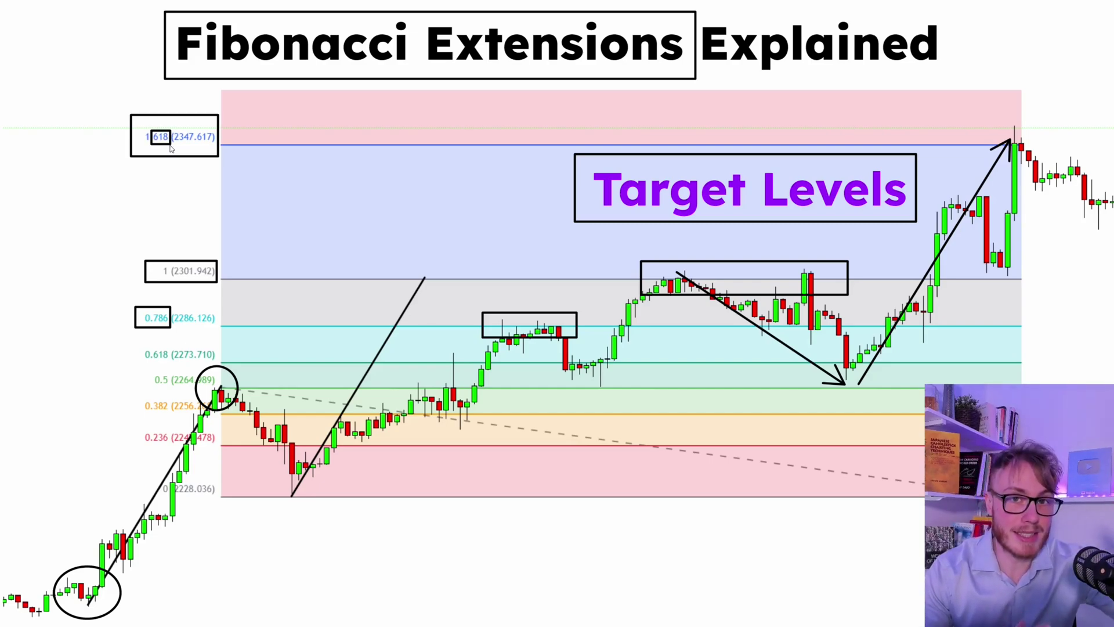
pyautogui.moveTo(1014, 127); pyautogui.dragTo(1091, 249)
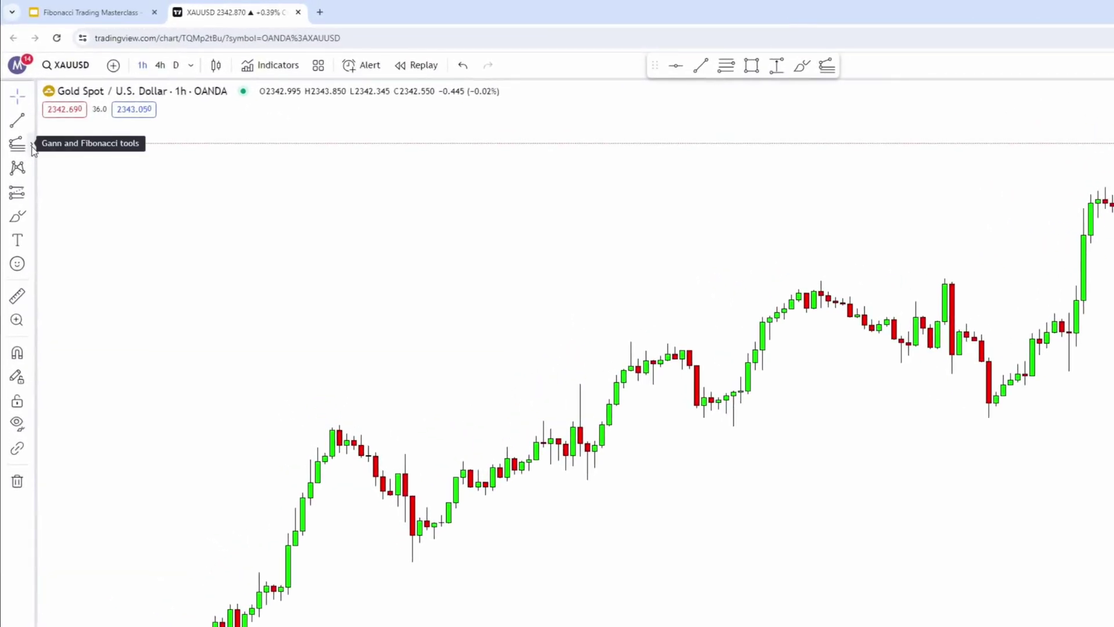
pyautogui.click(32, 146)
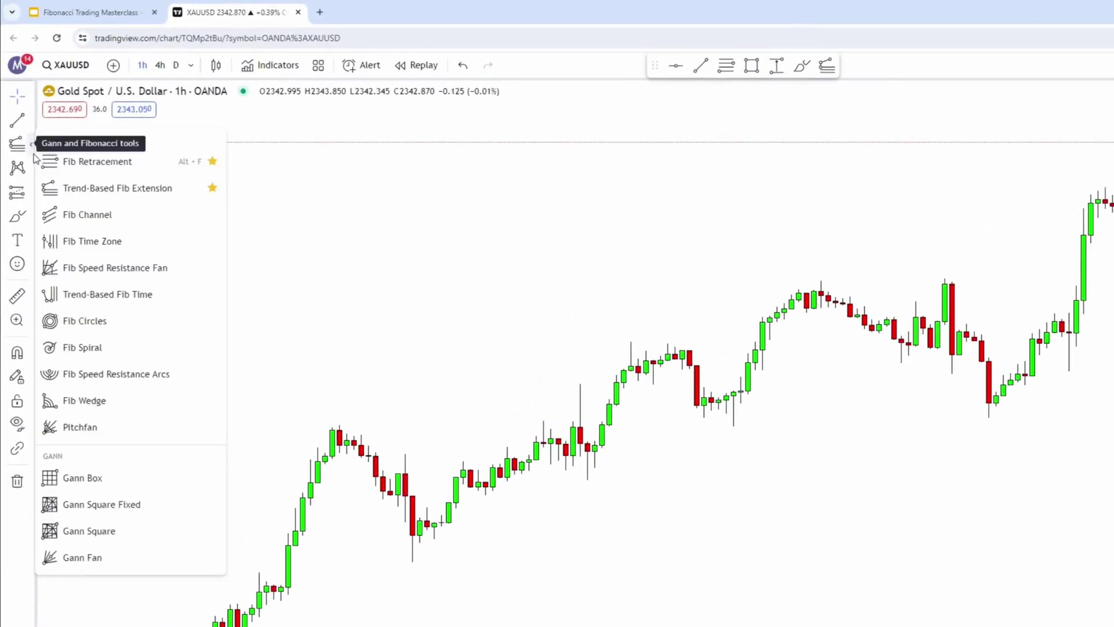
pyautogui.click(101, 190)
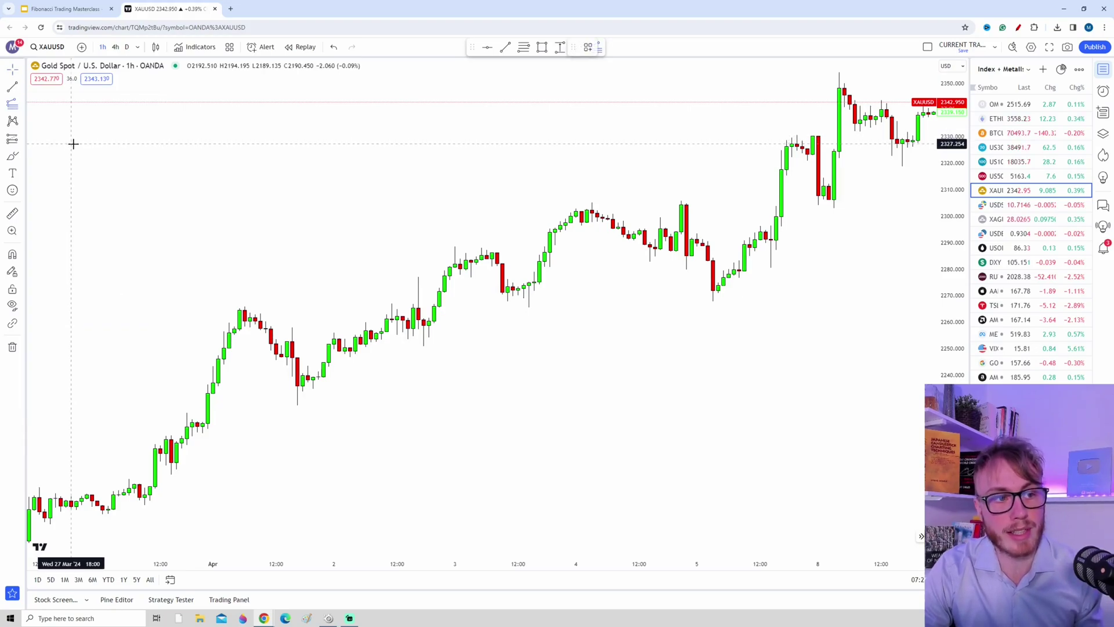
pyautogui.press('Escape')
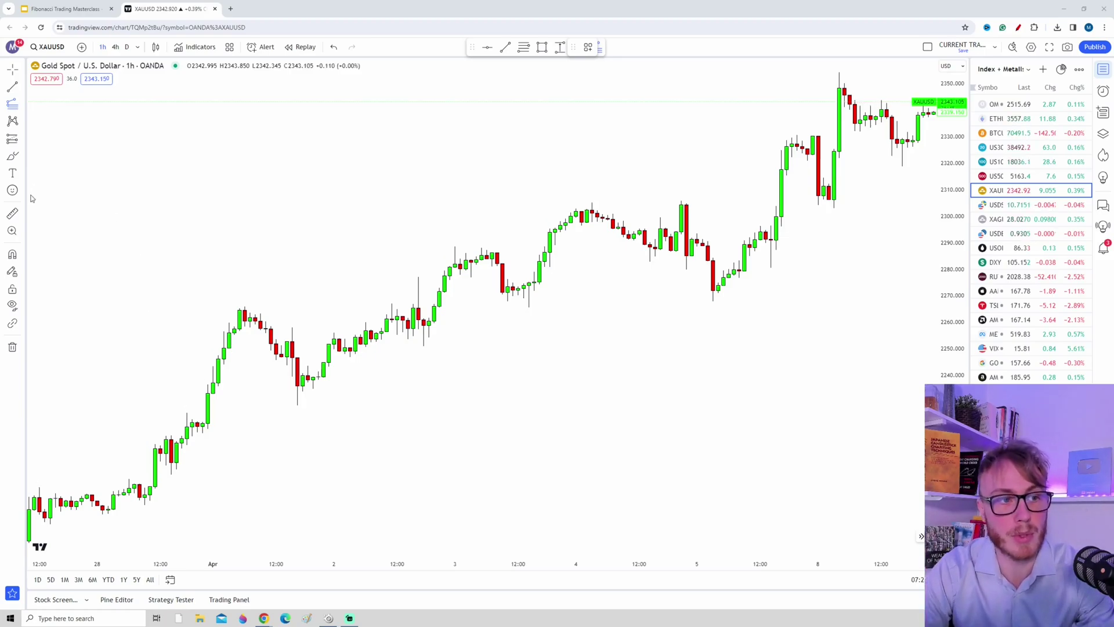
# Step: Circle the swing low and high candles, then anchor a Fibonacci drawing at the swing low
pyautogui.moveTo(169, 479); pyautogui.dragTo(122, 523)
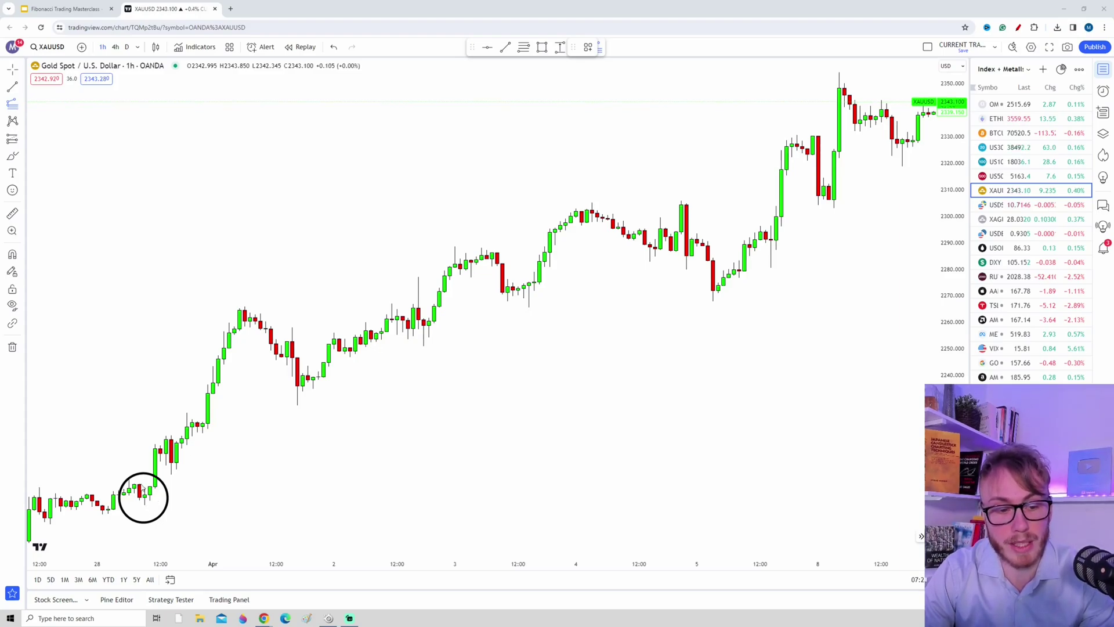
pyautogui.moveTo(258, 286)
pyautogui.mouseDown()
pyautogui.moveTo(251, 311)
pyautogui.moveTo(218, 340)
pyautogui.mouseUp()
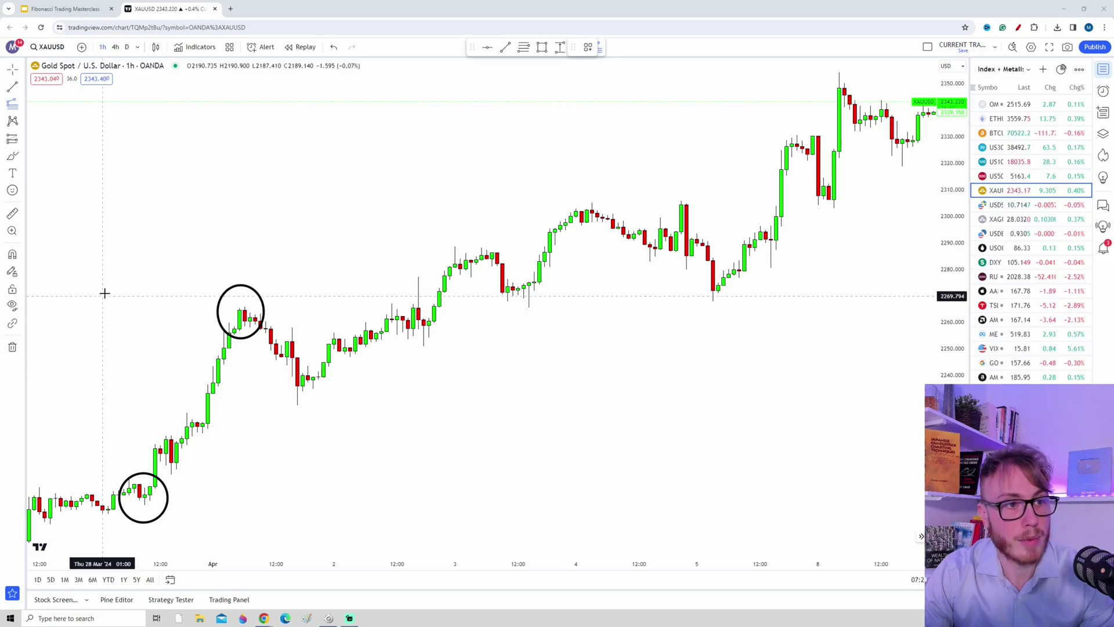
pyautogui.click(20, 111)
pyautogui.click(36, 117)
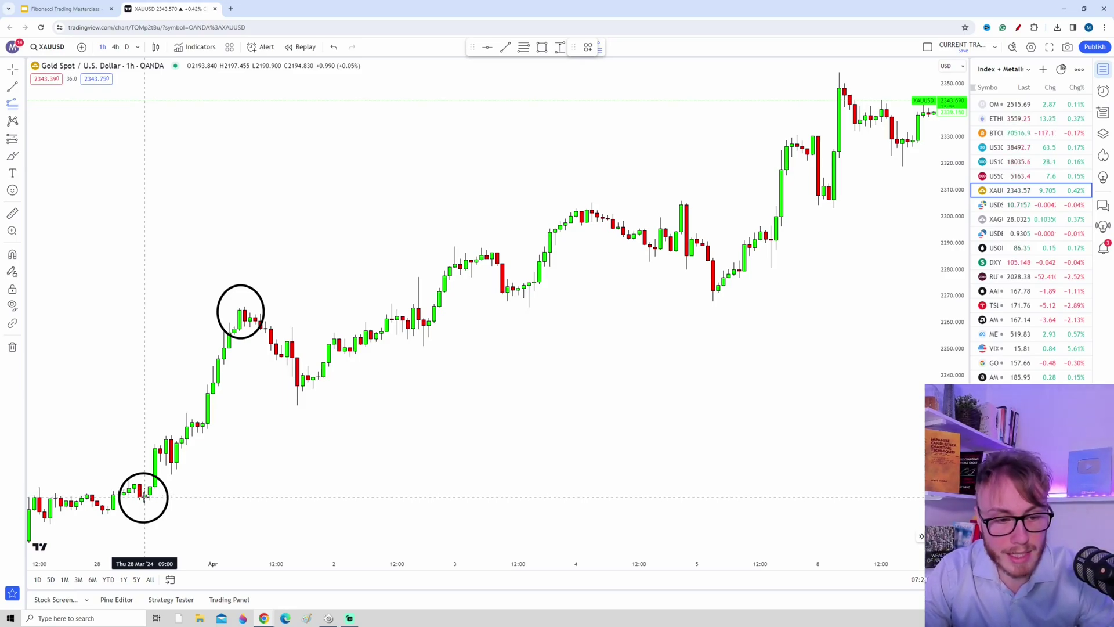
pyautogui.click(144, 497)
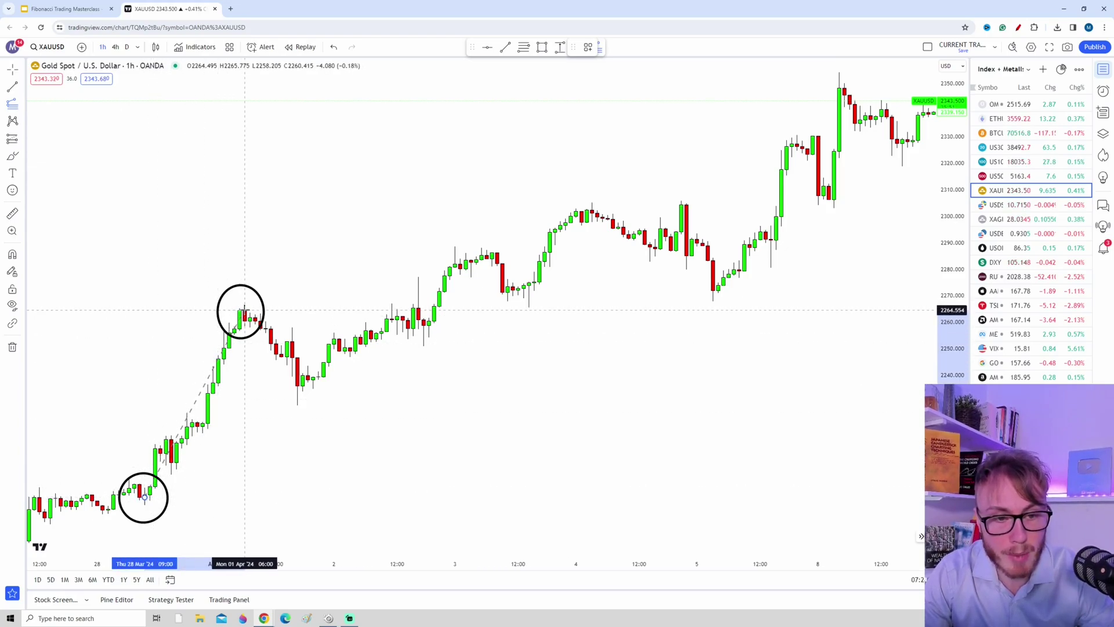
# Step: Finish the Fib extension at swing high and pullback low, and copy the swing line to the pullback
pyautogui.click(244, 311)
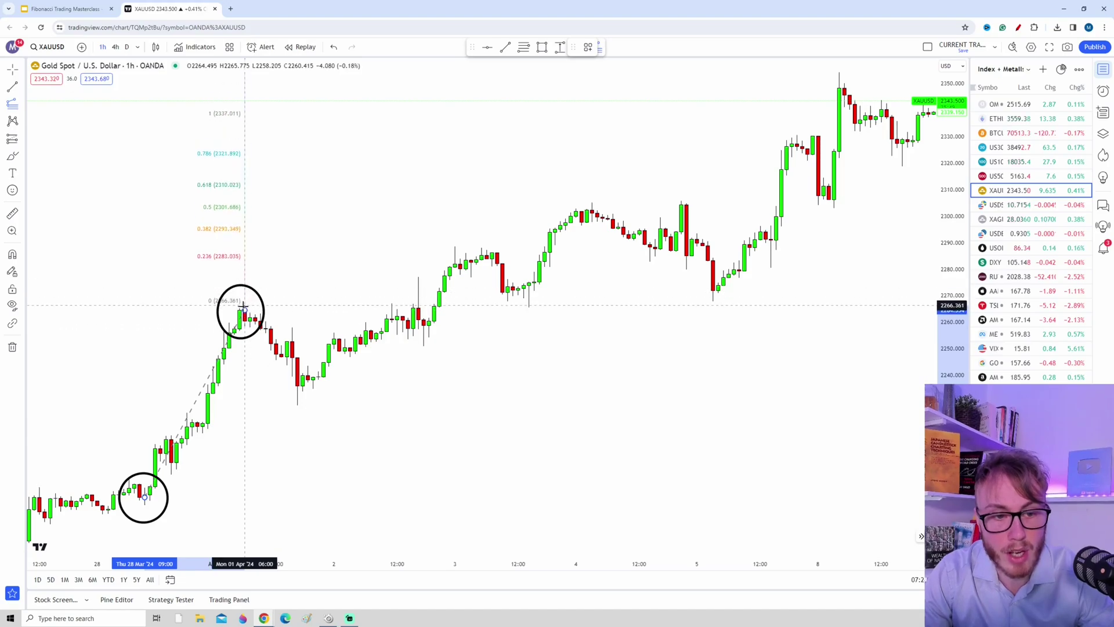
pyautogui.moveTo(245, 311); pyautogui.dragTo(400, 386)
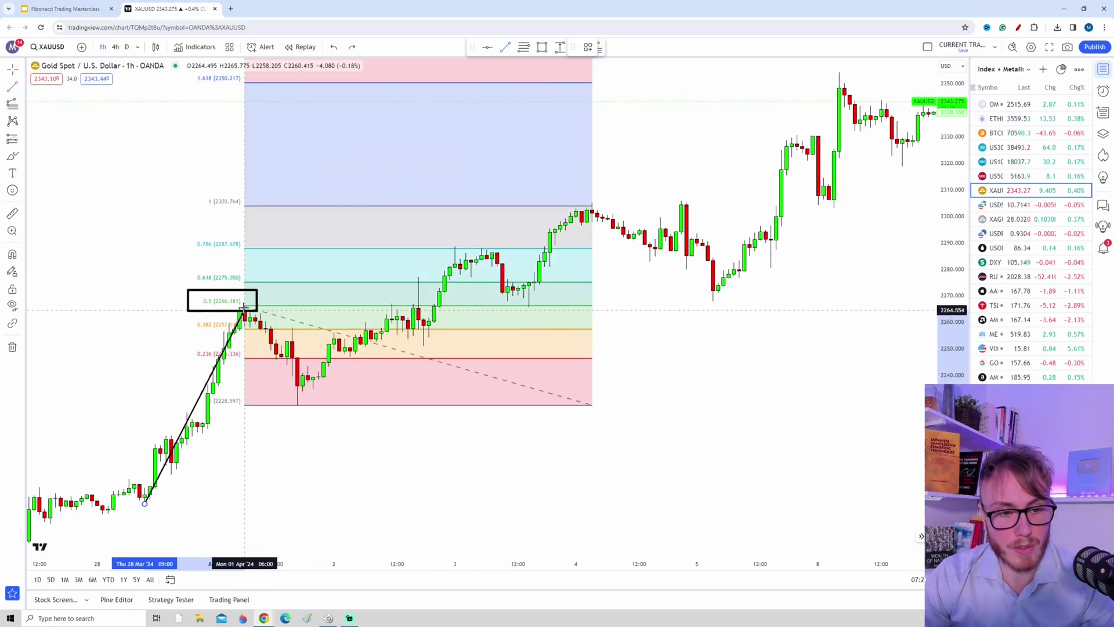
pyautogui.hotkey('ctrl', 'c')
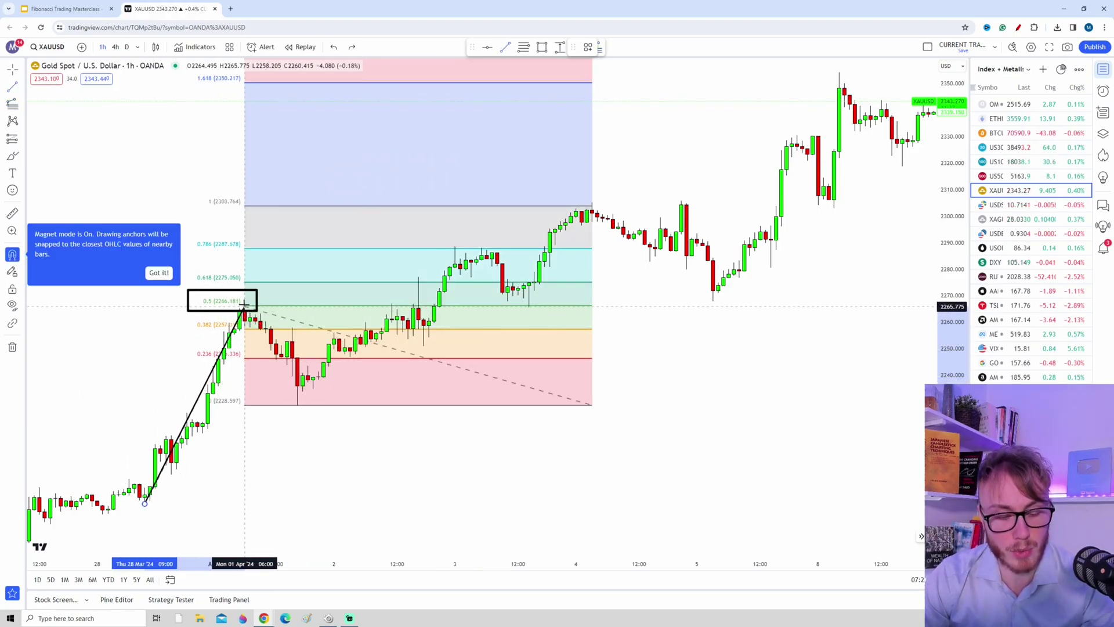
pyautogui.hotkey('ctrl', 'v')
pyautogui.moveTo(370, 288); pyautogui.dragTo(365, 281)
pyautogui.click(374, 266)
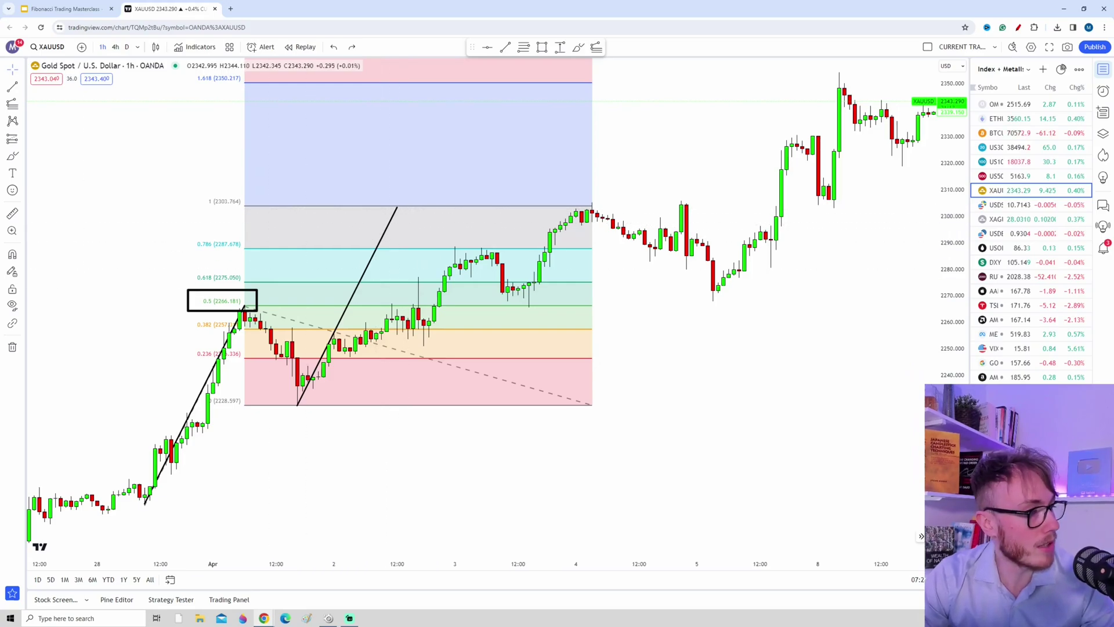
# Step: Box and arrow the 1 (2303.764) label, and arrow both legs up to 0.5 and 1
pyautogui.moveTo(199, 192); pyautogui.dragTo(455, 217)
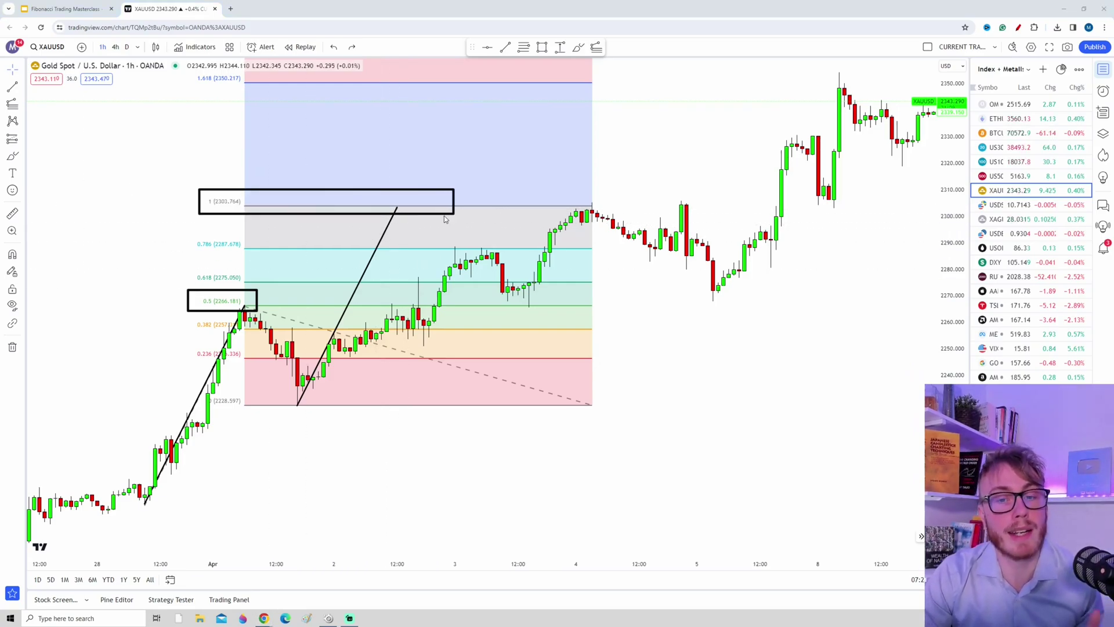
pyautogui.moveTo(87, 124); pyautogui.dragTo(194, 188)
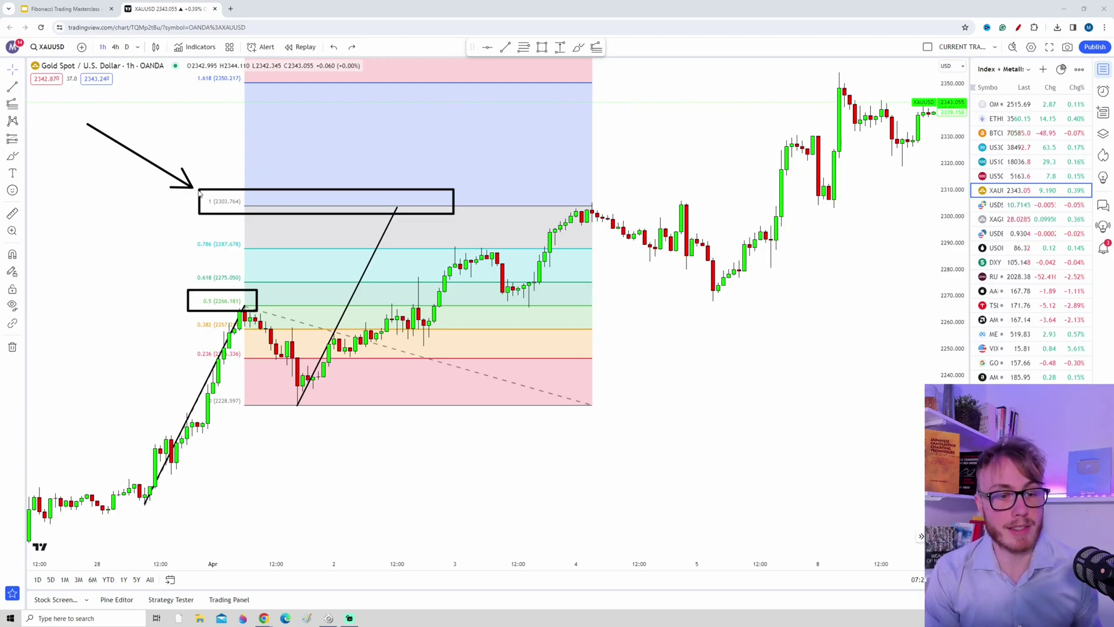
pyautogui.moveTo(163, 510); pyautogui.dragTo(266, 308)
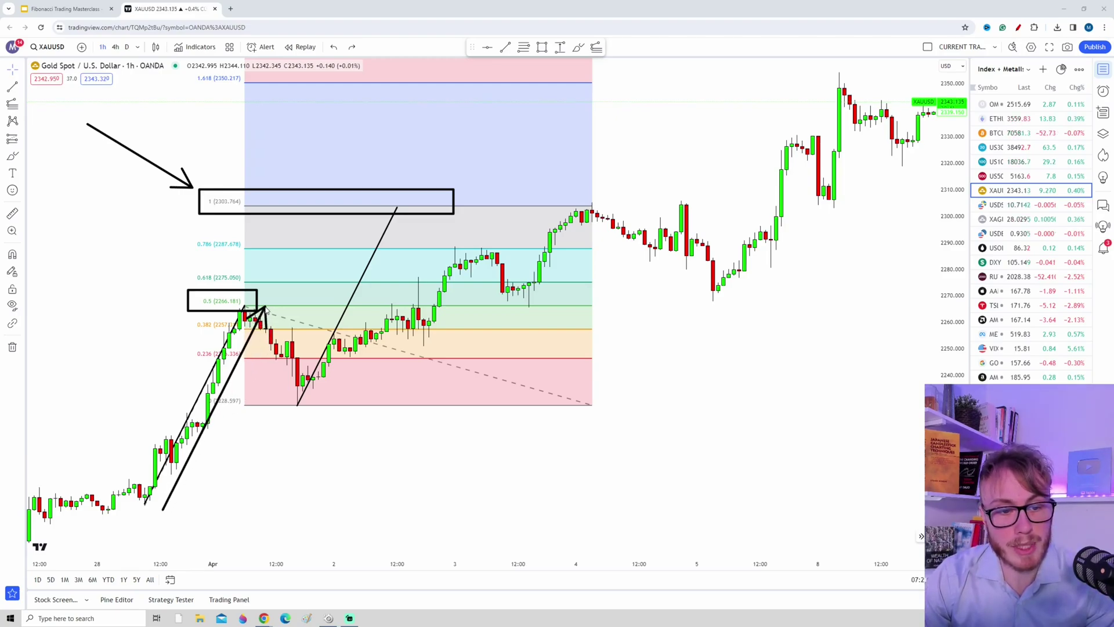
pyautogui.moveTo(323, 404); pyautogui.dragTo(424, 209)
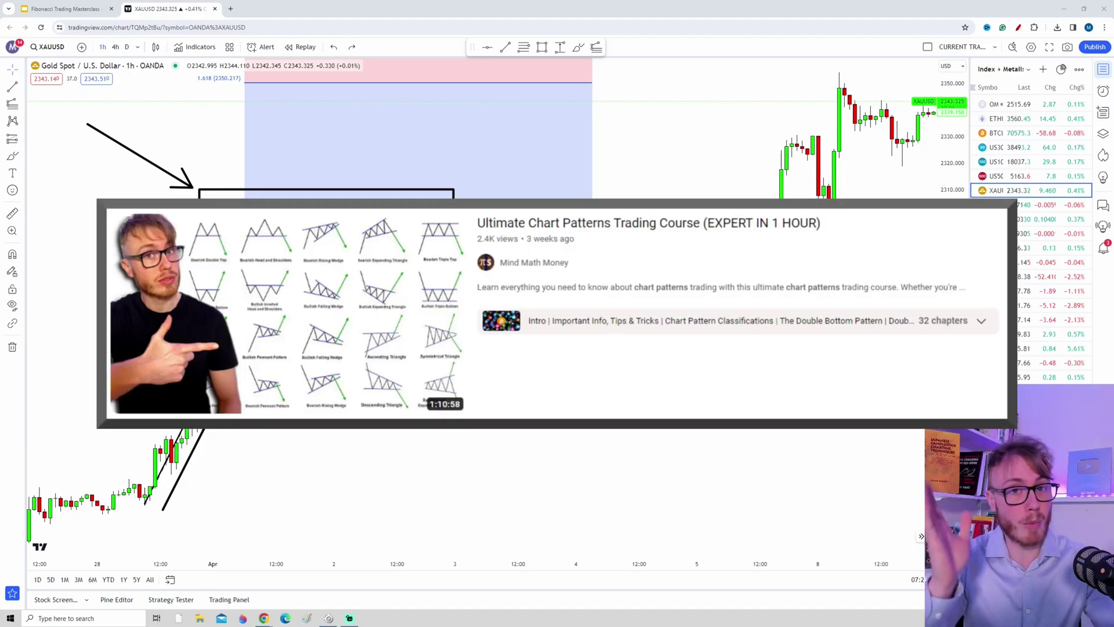
# Step: Drag the Fib extension's right edge out to 8 April over the recent candles
pyautogui.moveTo(592, 404); pyautogui.dragTo(829, 406)
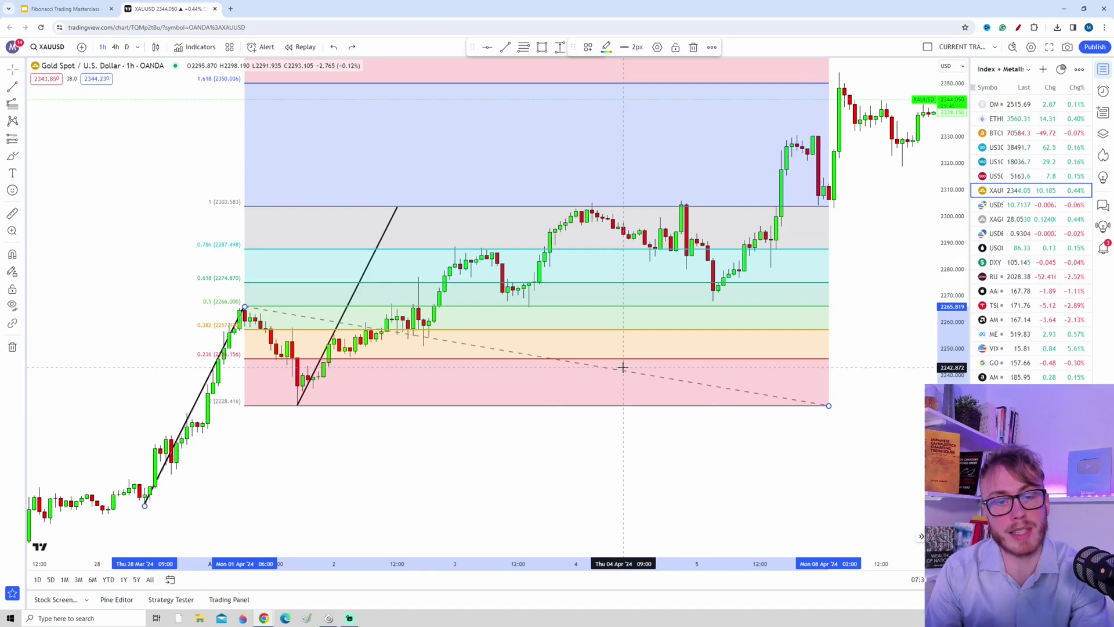
pyautogui.moveTo(829, 405); pyautogui.dragTo(881, 406)
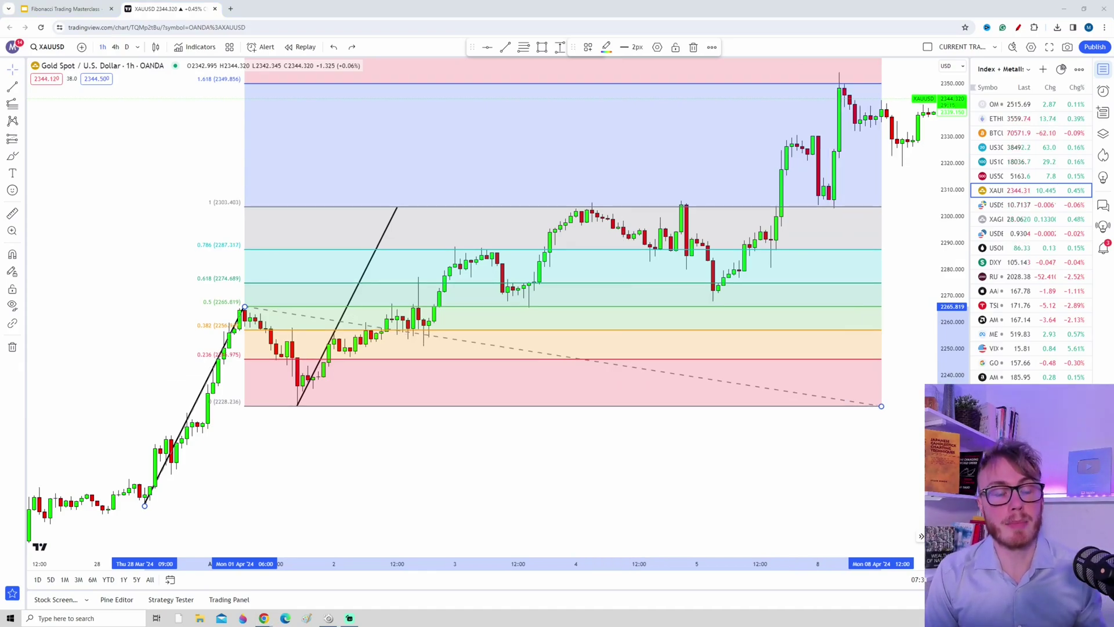
# Step: Set the Fib extension's label font size to 20 in its Style settings
pyautogui.click(657, 47)
pyautogui.scroll(-2, 568, 431)
pyautogui.click(538, 524)
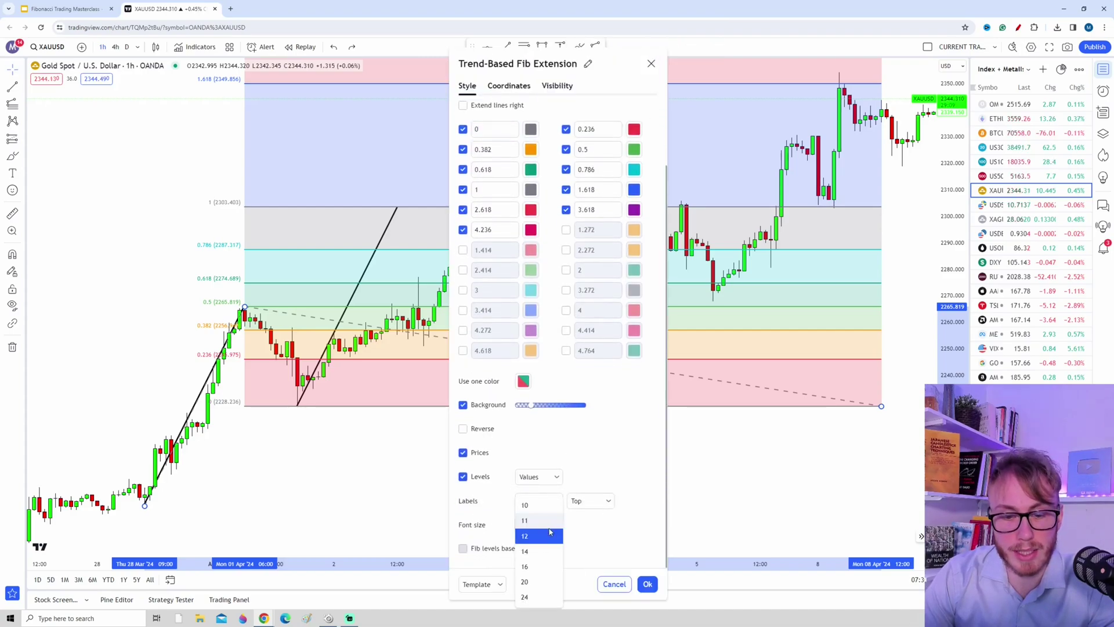
pyautogui.click(531, 583)
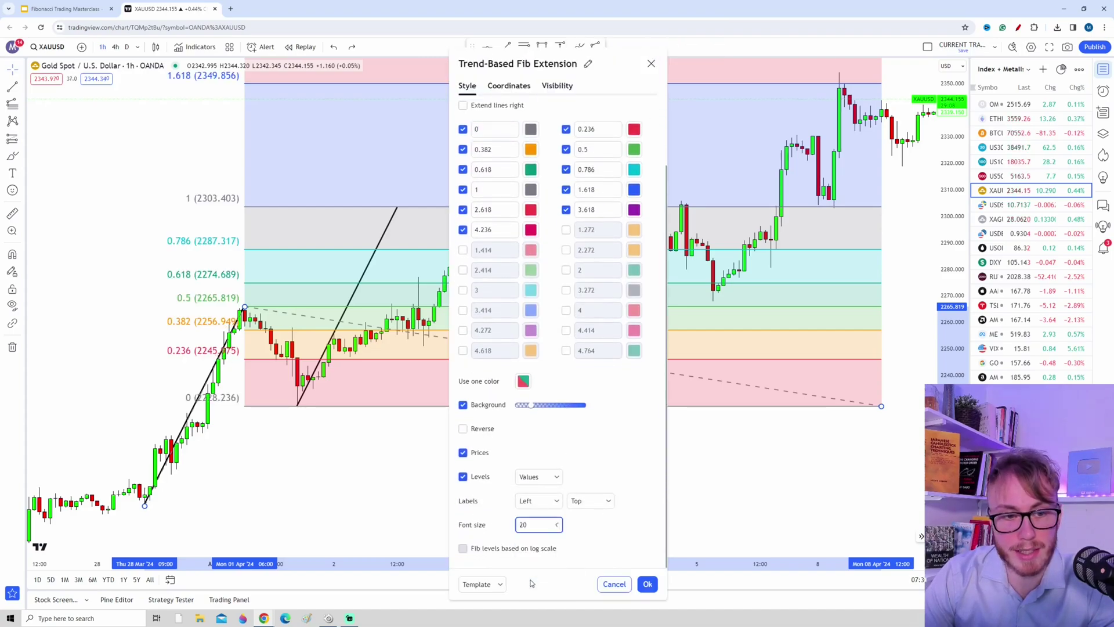
pyautogui.click(648, 584)
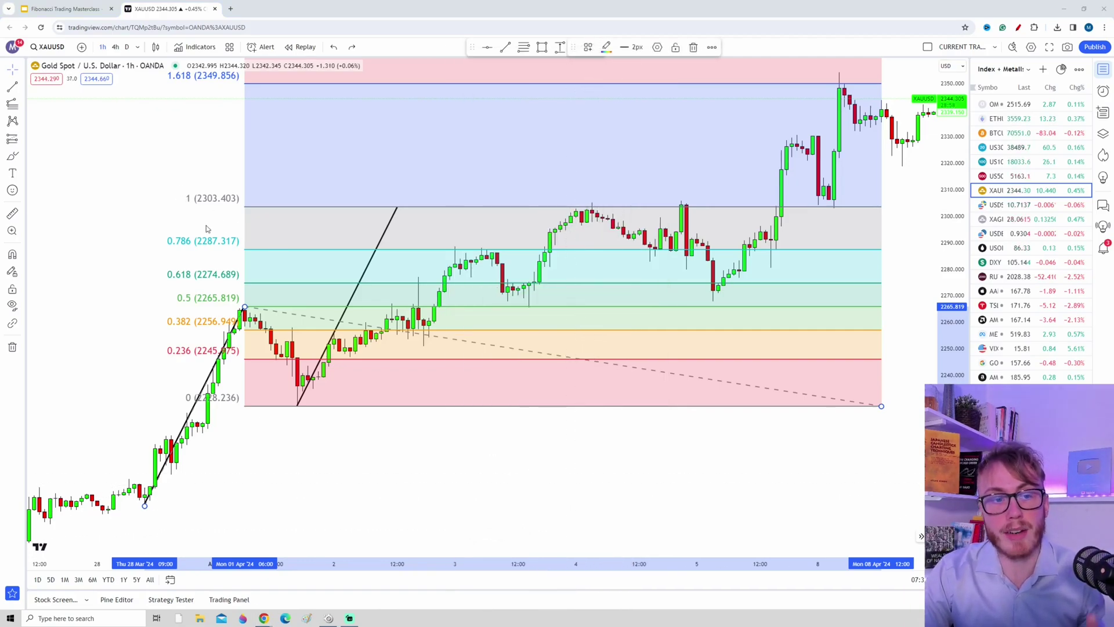
pyautogui.moveTo(191, 249); pyautogui.dragTo(195, 252)
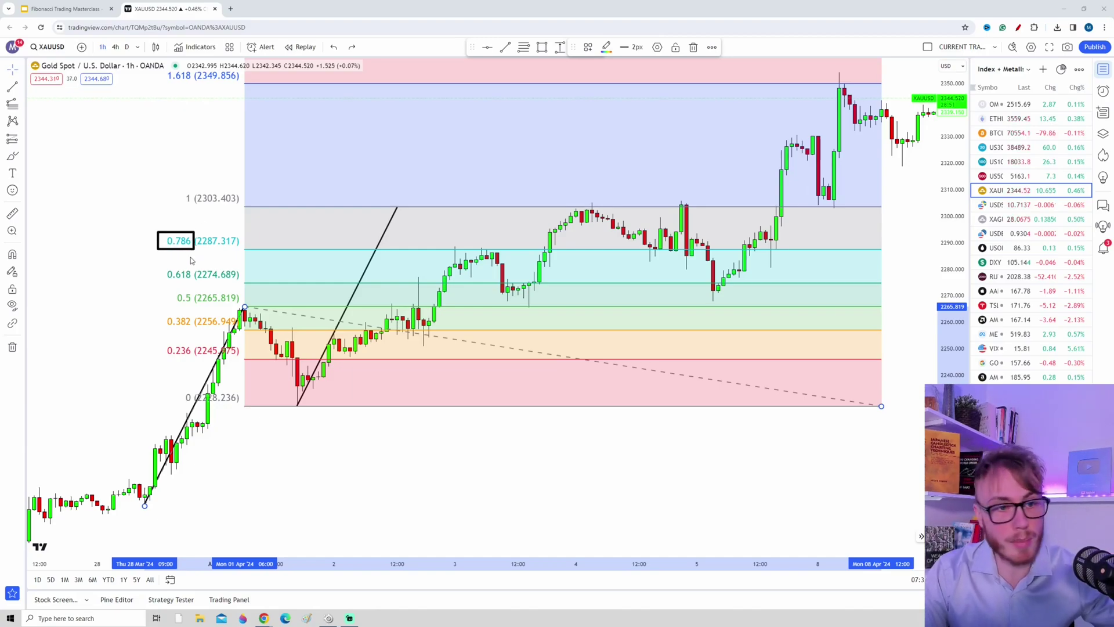
pyautogui.moveTo(159, 266); pyautogui.dragTo(195, 284)
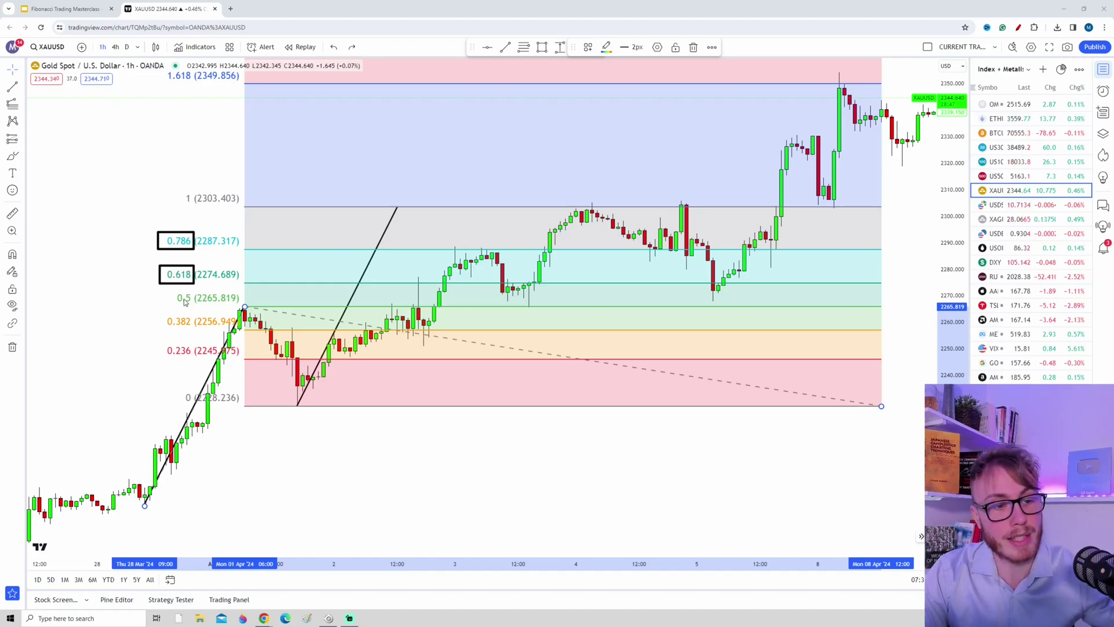
pyautogui.moveTo(170, 294); pyautogui.dragTo(196, 311)
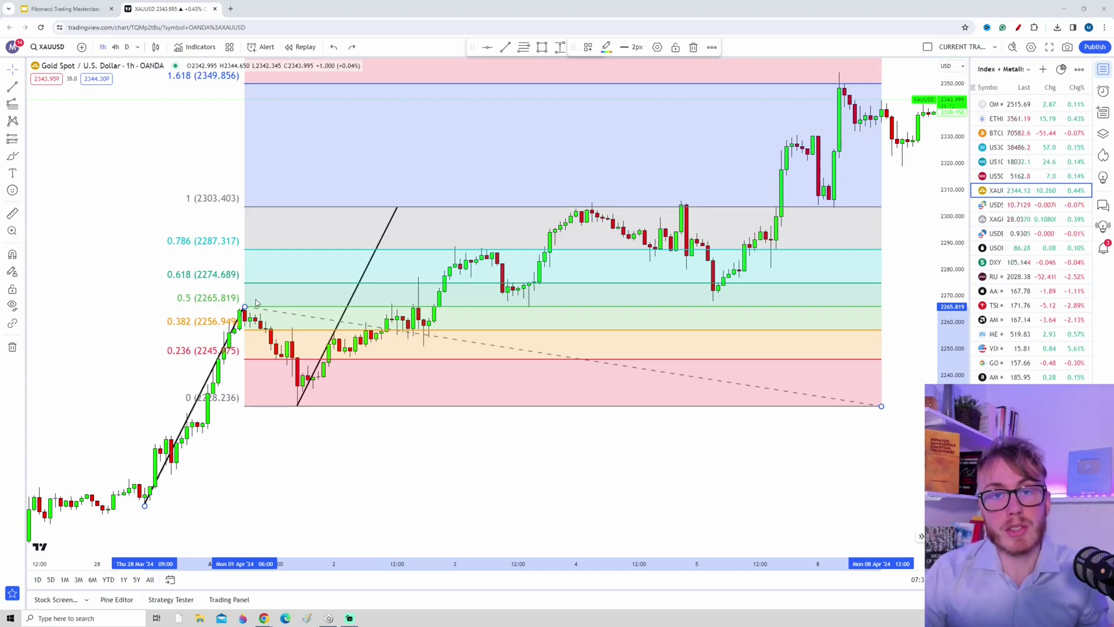
# Step: Frame both swing legs and outline the 0.786, 0.618 and 1 labels, then clear them
pyautogui.moveTo(256, 298); pyautogui.dragTo(132, 512)
pyautogui.moveTo(410, 199); pyautogui.dragTo(290, 405)
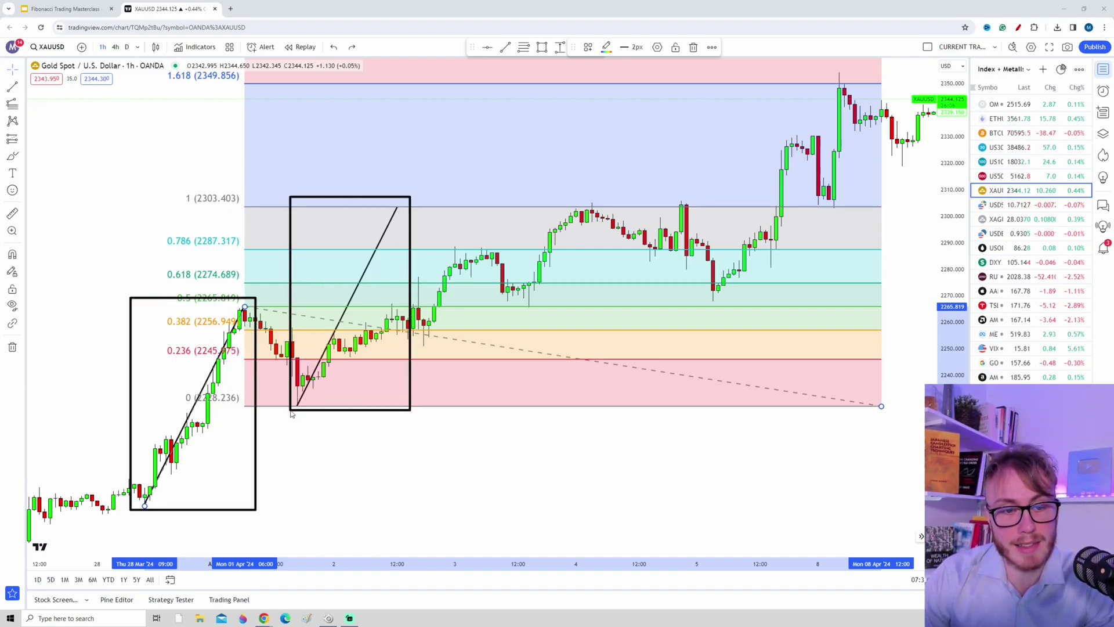
pyautogui.moveTo(160, 229); pyautogui.dragTo(254, 251)
pyautogui.moveTo(159, 265); pyautogui.dragTo(259, 284)
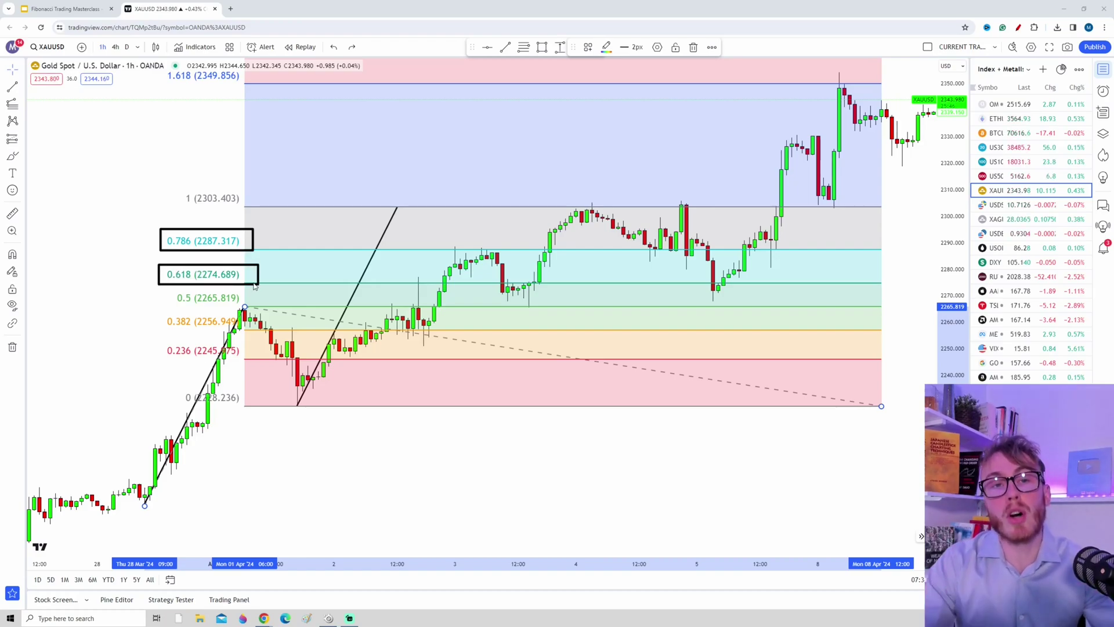
pyautogui.moveTo(170, 184); pyautogui.dragTo(255, 214)
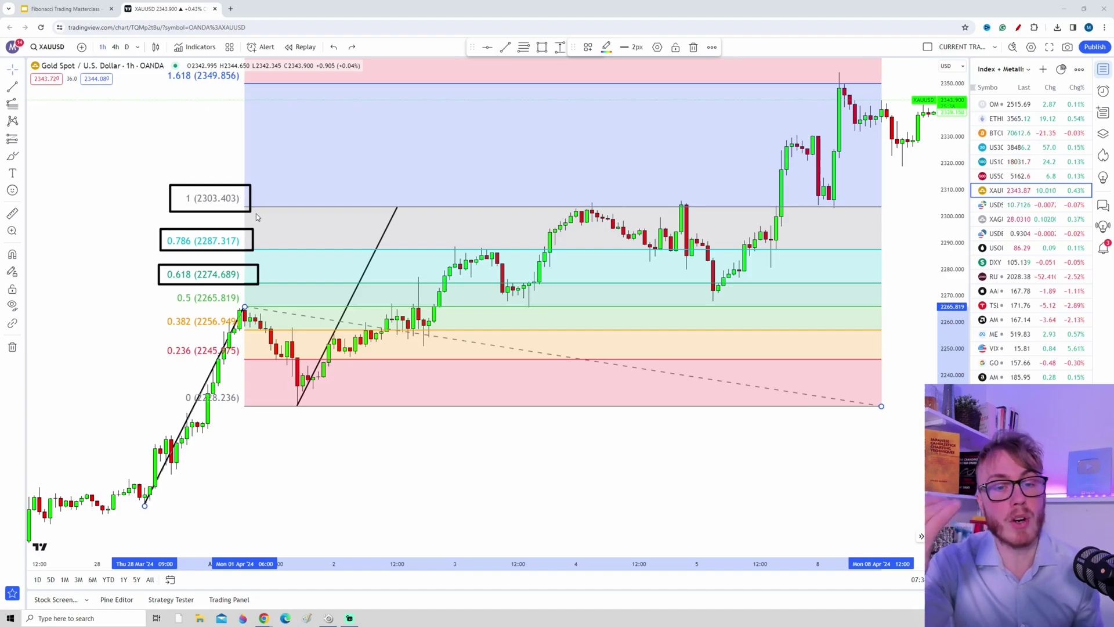
pyautogui.press('e')
# Step: Re-box the 0.786 label, arrow price up to 0.786 and 1, and box the 1.618 (2349.856) label
pyautogui.moveTo(153, 230); pyautogui.dragTo(196, 254)
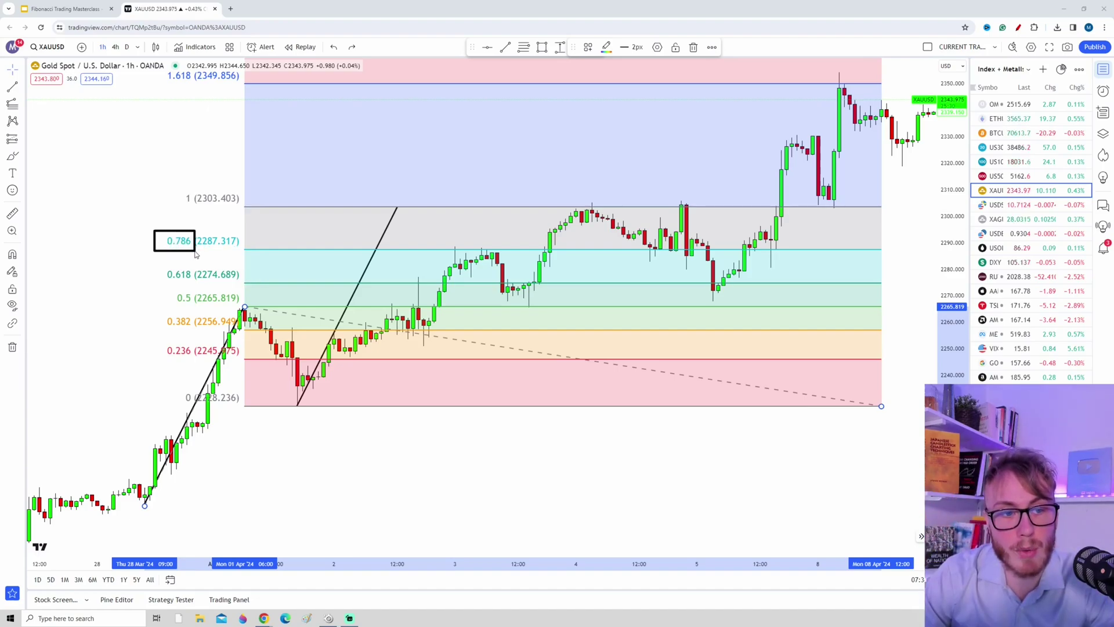
pyautogui.moveTo(443, 407)
pyautogui.mouseDown()
pyautogui.moveTo(449, 255)
pyautogui.moveTo(458, 267)
pyautogui.mouseUp()
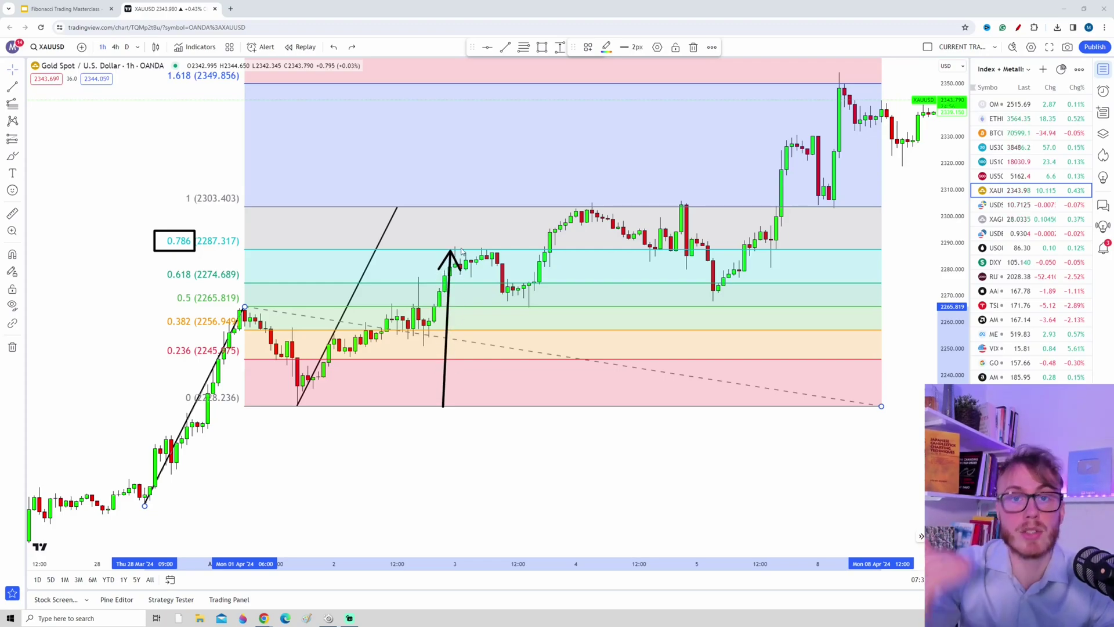
pyautogui.moveTo(508, 408)
pyautogui.mouseDown()
pyautogui.moveTo(517, 209)
pyautogui.moveTo(526, 228)
pyautogui.mouseUp()
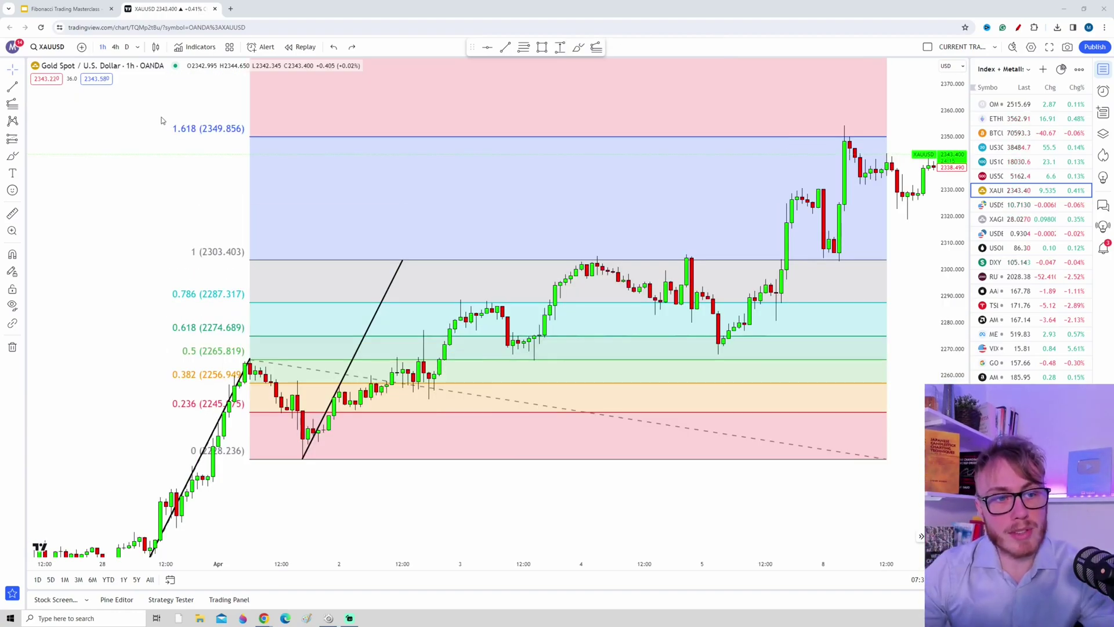
pyautogui.moveTo(161, 116); pyautogui.dragTo(249, 142)
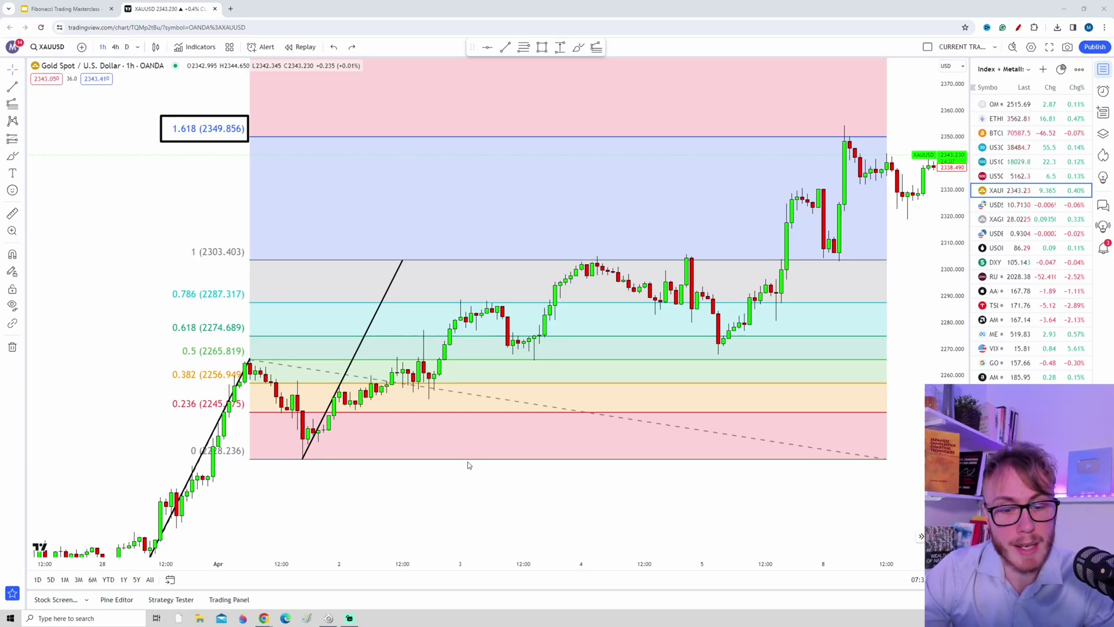
# Step: Draw arrows up to the 1.618 line, at its label, and at the top candle reaching it
pyautogui.moveTo(468, 459); pyautogui.dragTo(479, 139)
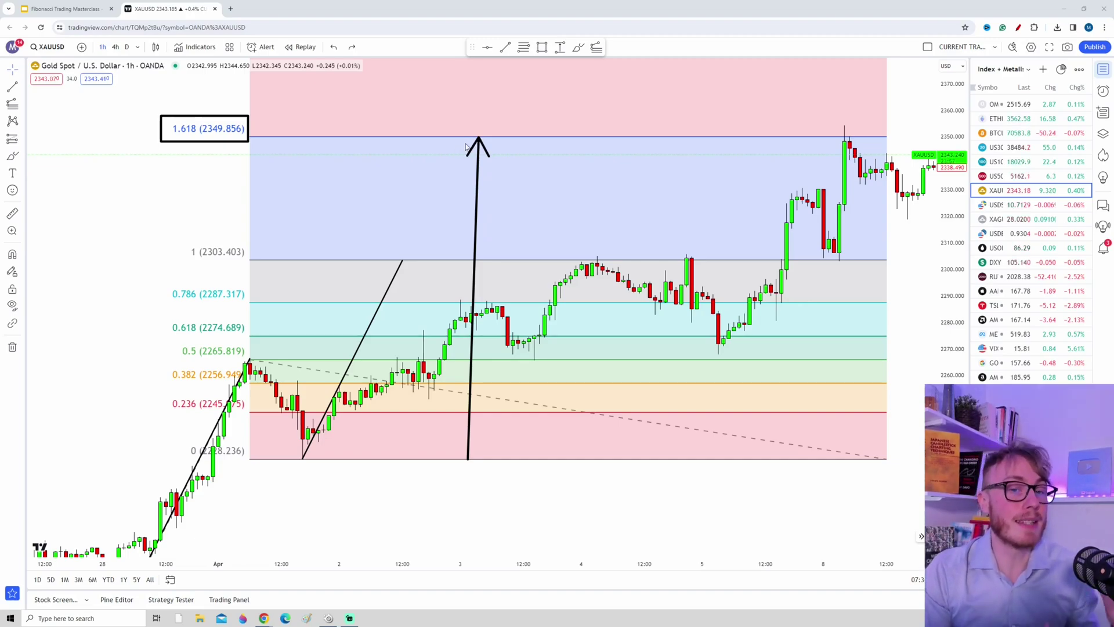
pyautogui.moveTo(100, 209); pyautogui.dragTo(171, 138)
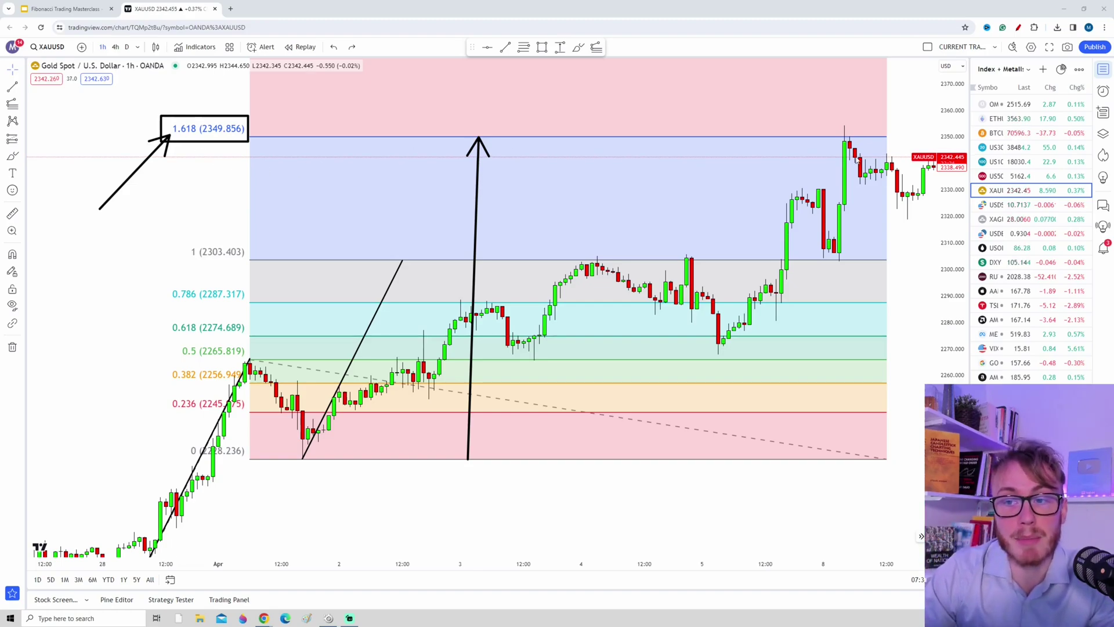
pyautogui.moveTo(840, 130); pyautogui.dragTo(908, 222)
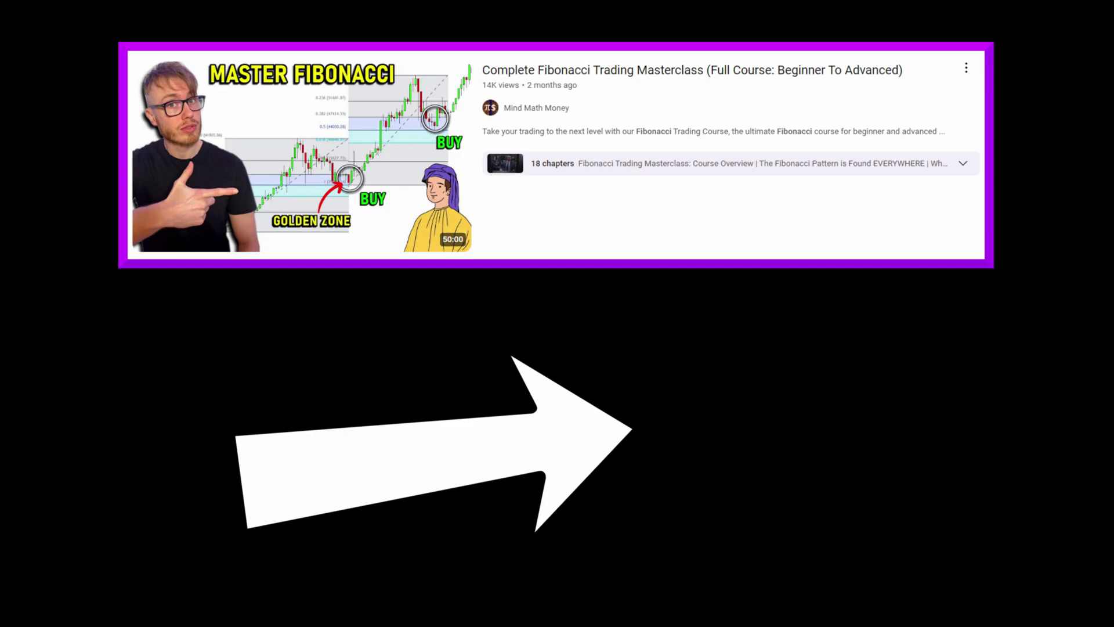